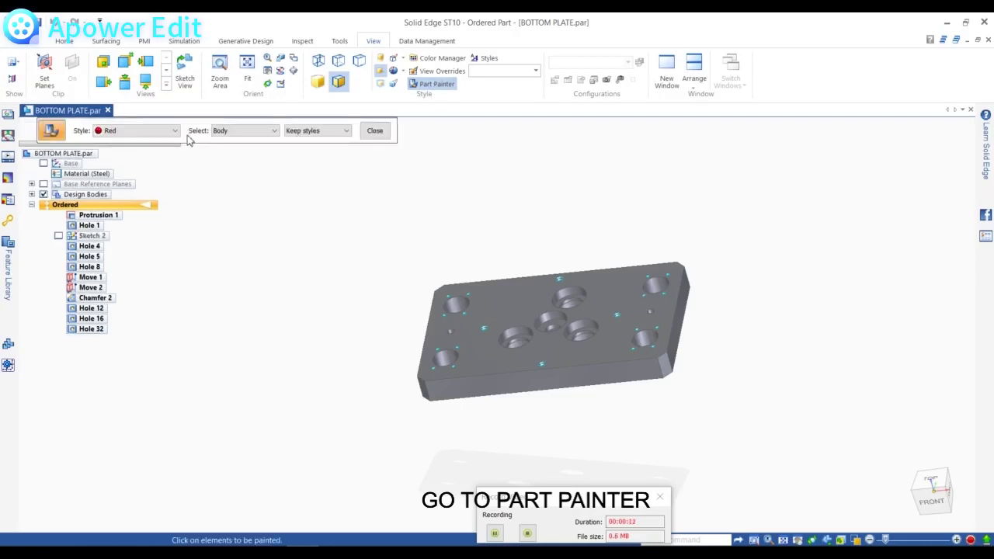
left_click(175, 130)
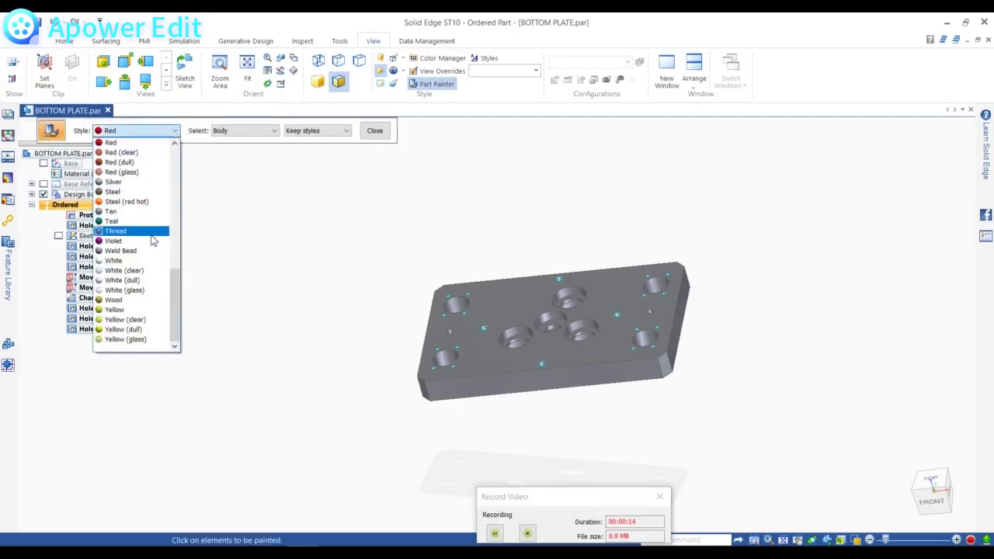
scroll(123, 310, "up", 15)
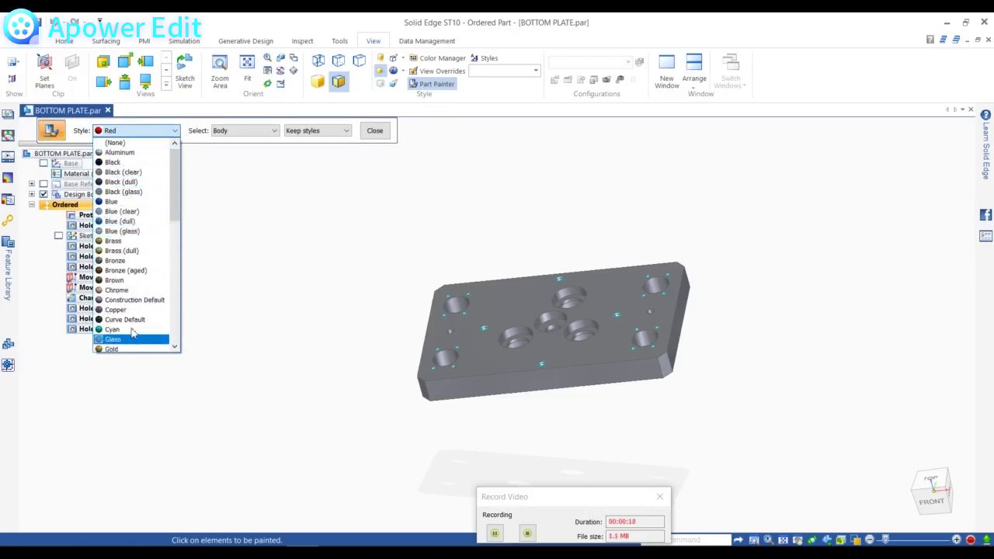
left_click(274, 132)
left_click(273, 132)
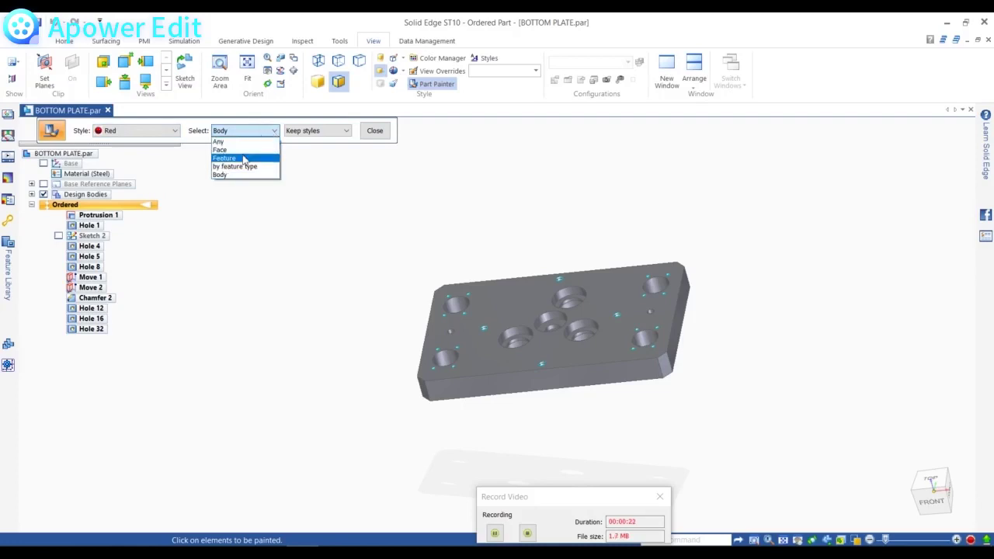
left_click(333, 167)
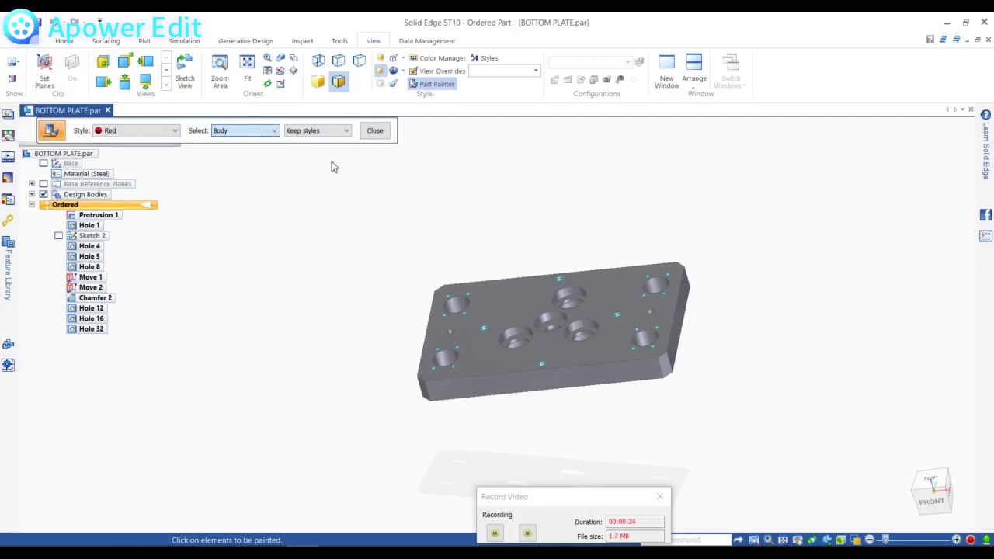
left_click(346, 134)
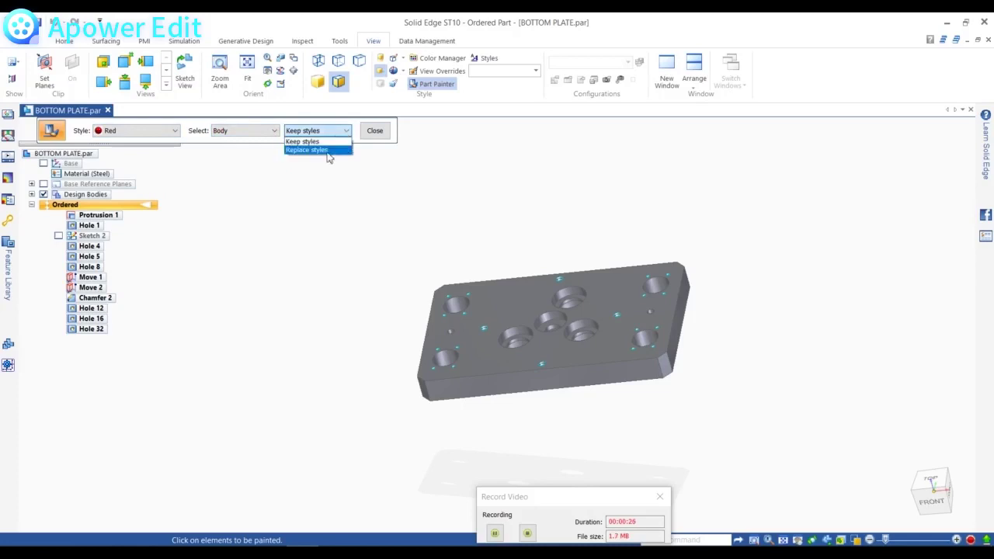
Paint the whole plate body with the Teal style.
left_click(176, 132)
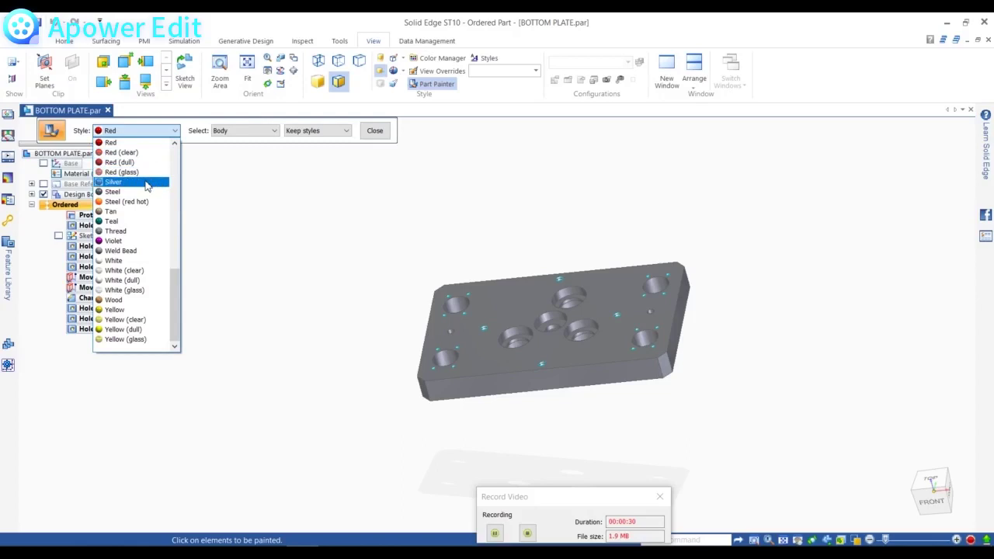
left_click(142, 223)
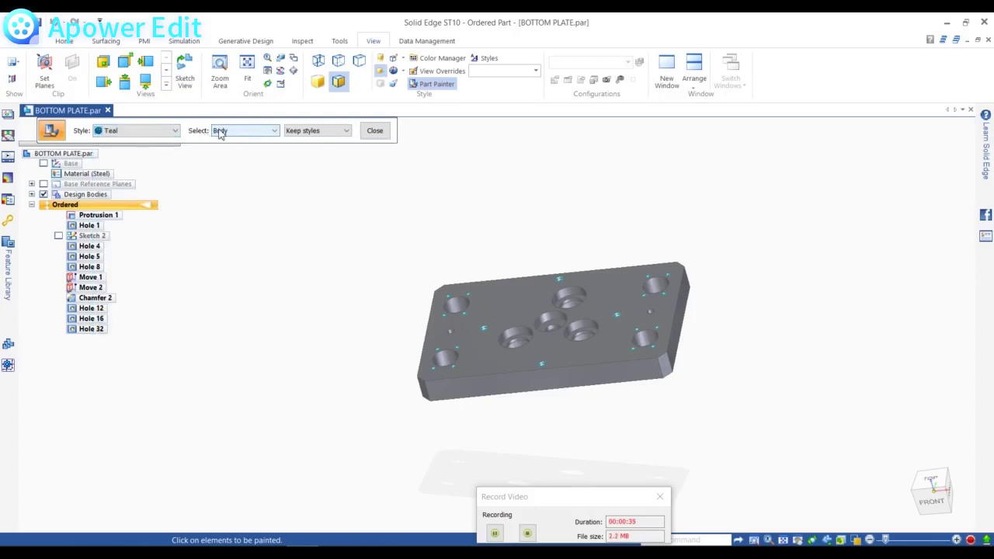
mouse_move(515, 300)
middle_mouse_down()
mouse_move(516, 290)
mouse_move(523, 315)
middle_mouse_up()
left_click(502, 302)
mouse_move(341, 282)
middle_mouse_down()
mouse_move(311, 248)
mouse_move(484, 350)
middle_mouse_up()
scroll(348, 301, "up", 3)
scroll(345, 300, "down", 5)
middle_click_drag(347, 303, 372, 308)
scroll(404, 324, "up", 3)
scroll(627, 275, "down", 2)
scroll(458, 344, "up", 2)
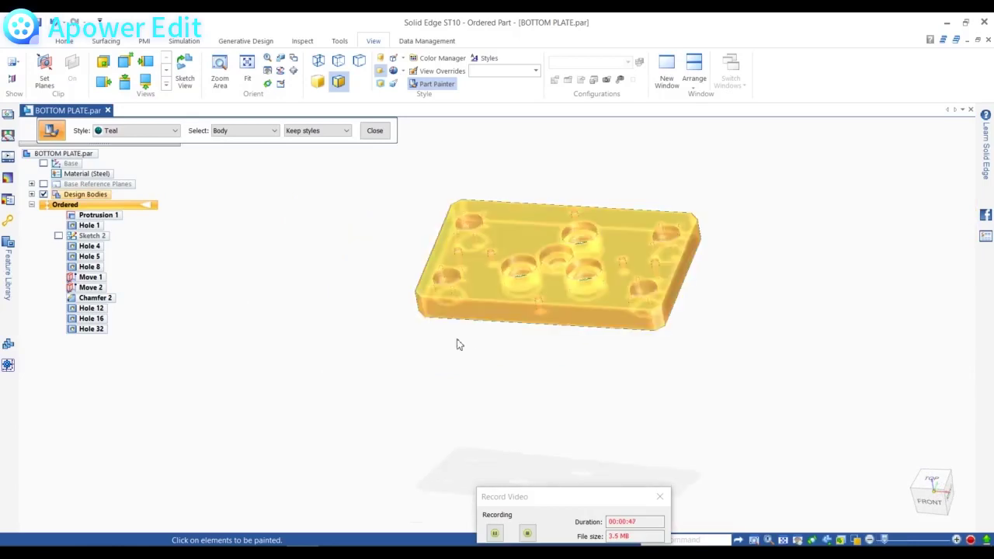
scroll(334, 222, "down", 2)
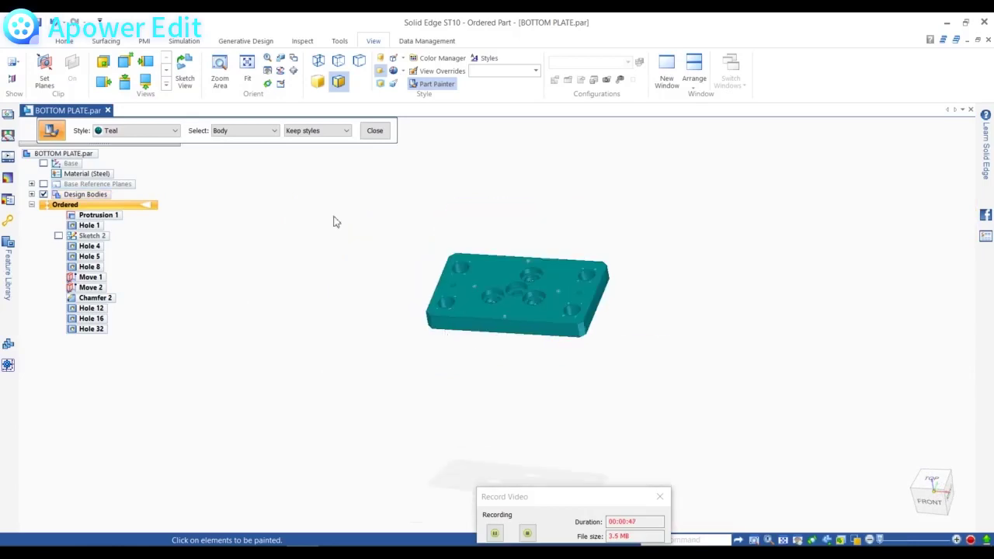
Remove the paint from the plate body by applying the (None) style.
left_click(175, 132)
scroll(142, 186, "up", 8)
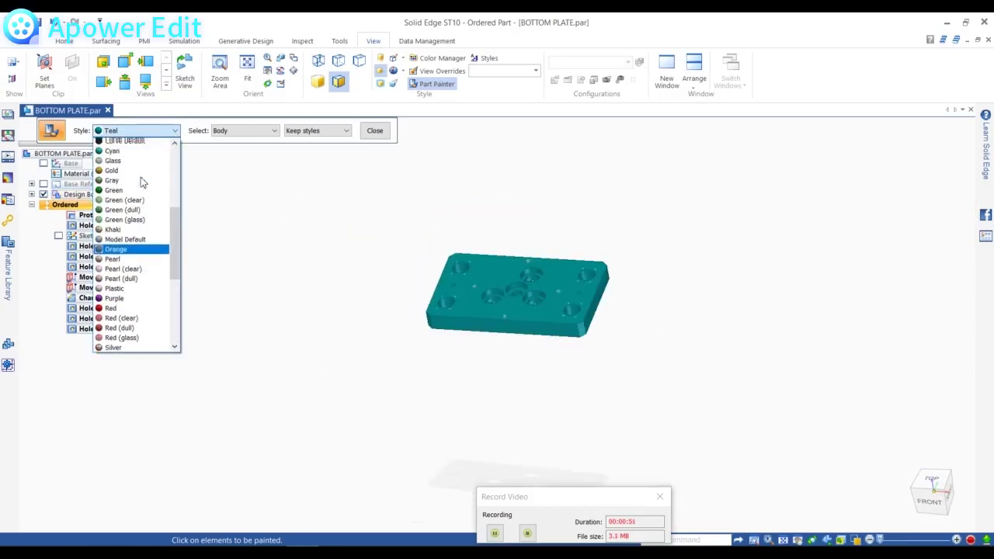
scroll(142, 181, "up", 6)
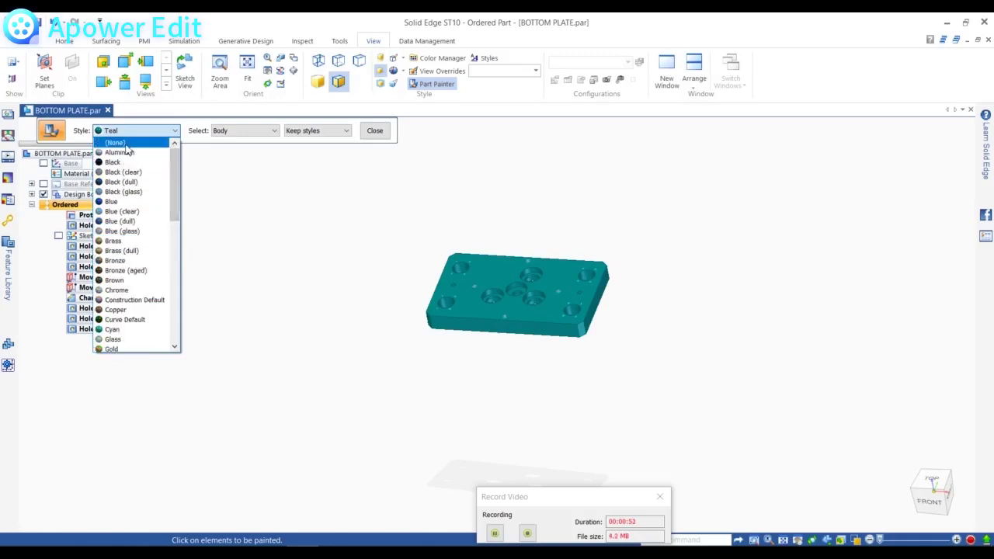
left_click(115, 143)
left_click(481, 276)
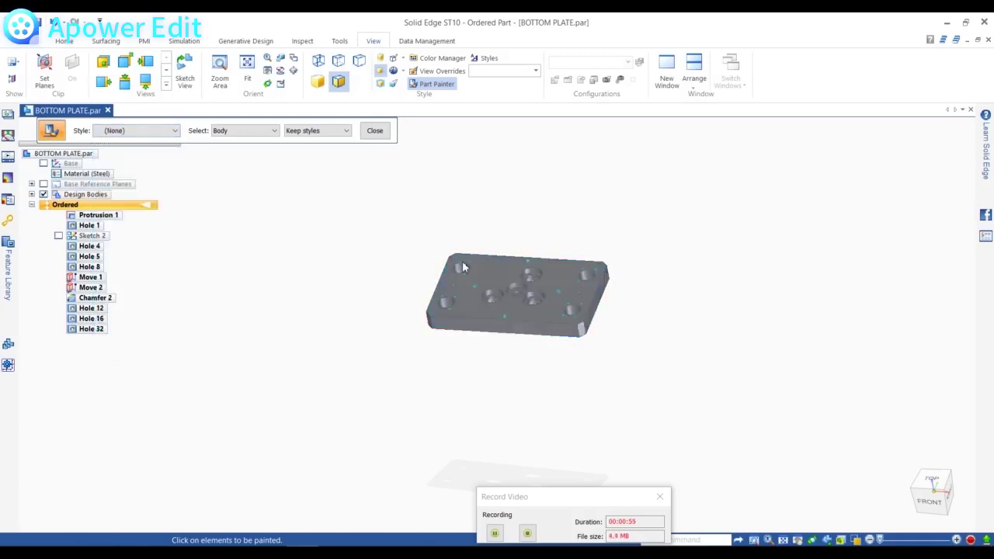
scroll(424, 311, "up", 5)
scroll(398, 301, "down", 5)
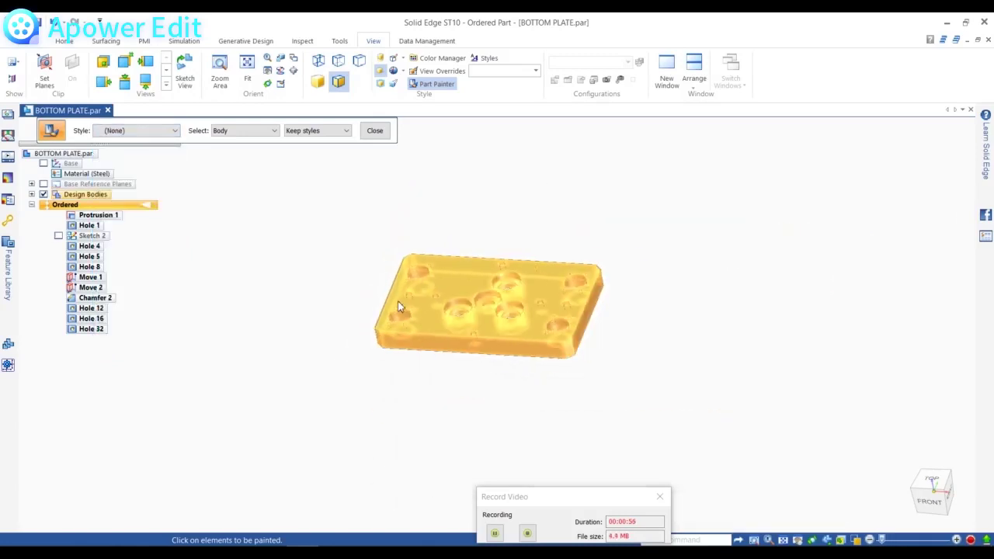
Paint the plate's large top face Red, with the paint selection set to Face.
left_click(176, 134)
scroll(132, 281, "down", 6)
scroll(131, 285, "down", 3)
left_click(140, 221)
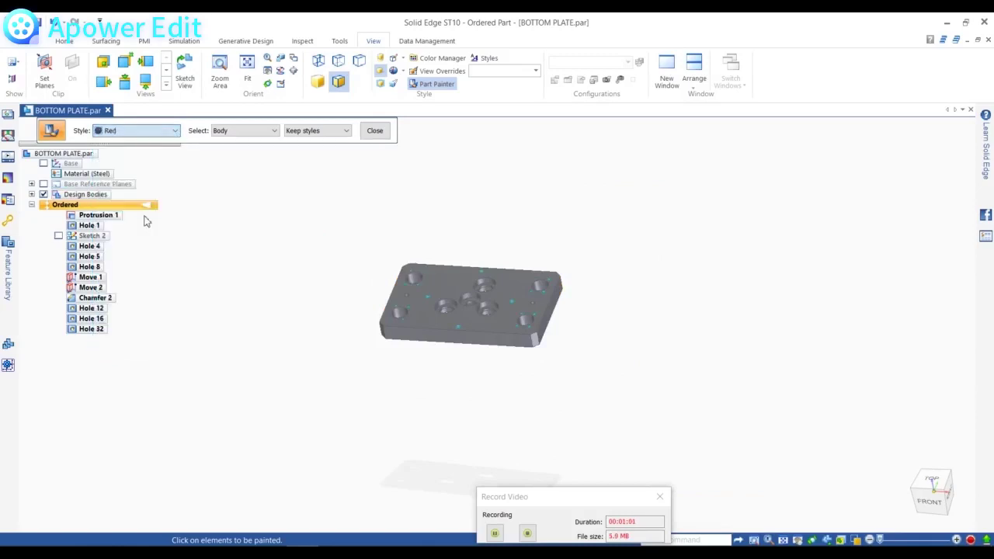
left_click(257, 154)
middle_click_drag(481, 236, 454, 278)
left_click(454, 278)
mouse_move(537, 195)
middle_mouse_down()
mouse_move(708, 260)
mouse_move(602, 255)
mouse_move(502, 310)
middle_mouse_up()
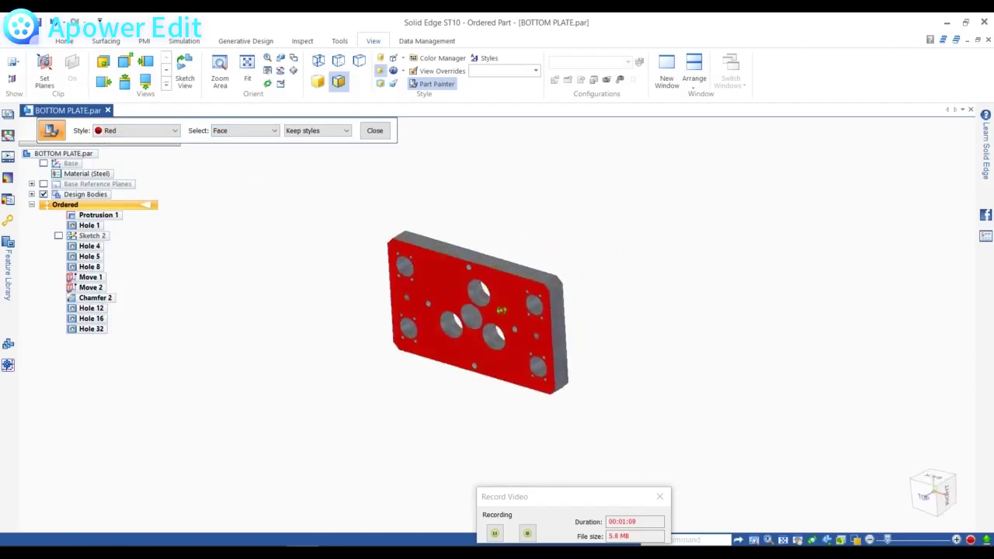
Paint the plate's long front side face Red.
scroll(440, 334, "up", 4)
scroll(434, 331, "down", 4)
middle_click_drag(435, 330, 415, 361)
left_click(423, 345)
mouse_move(291, 344)
middle_mouse_down()
mouse_move(400, 369)
mouse_move(336, 358)
middle_mouse_up()
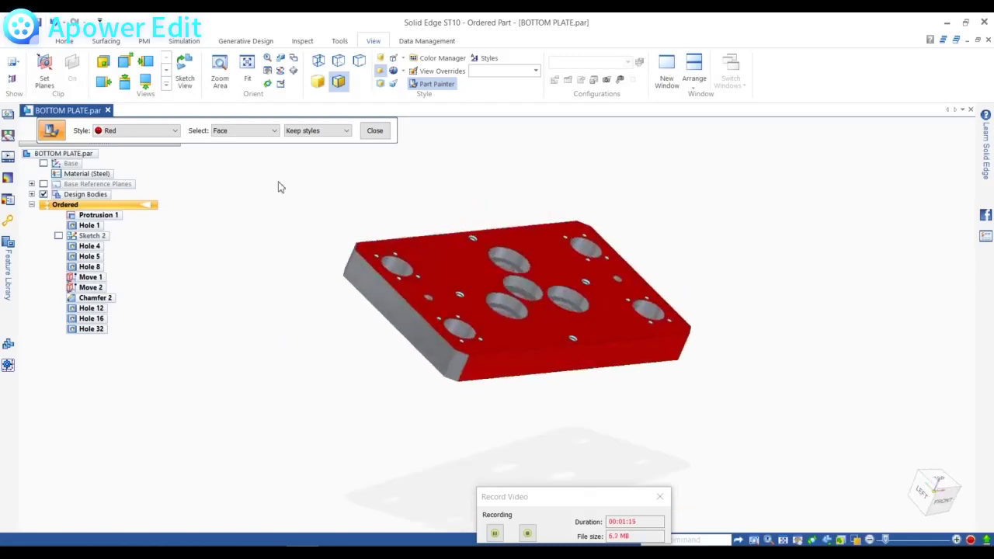
Set the paint selection to Feature and paint the four large corner holes Red.
left_click(276, 131)
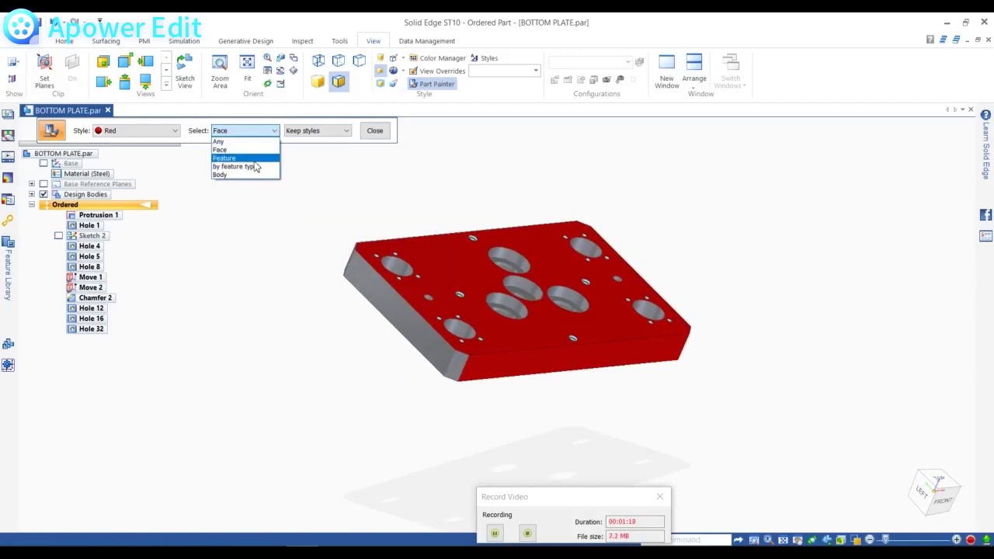
left_click(253, 161)
scroll(310, 261, "up", 2)
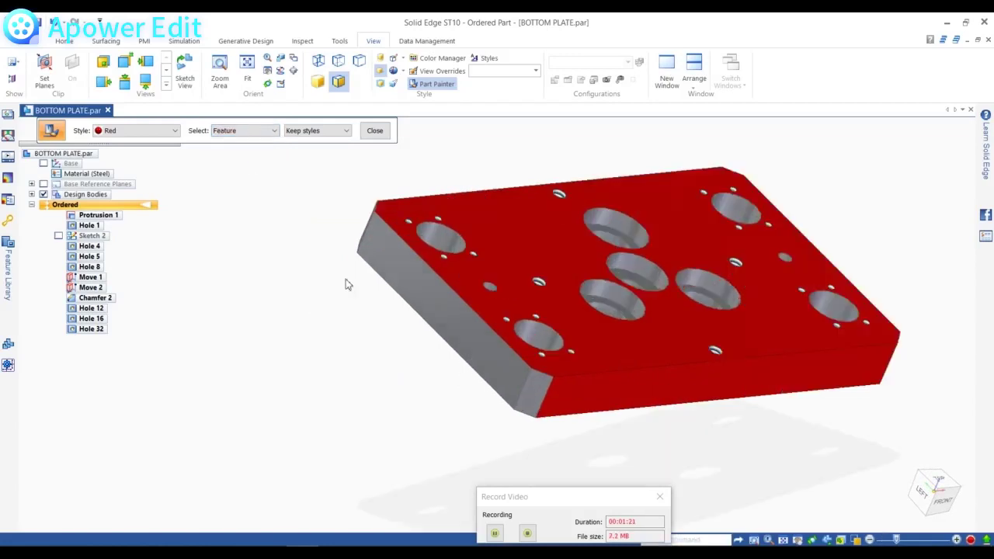
left_click(447, 241)
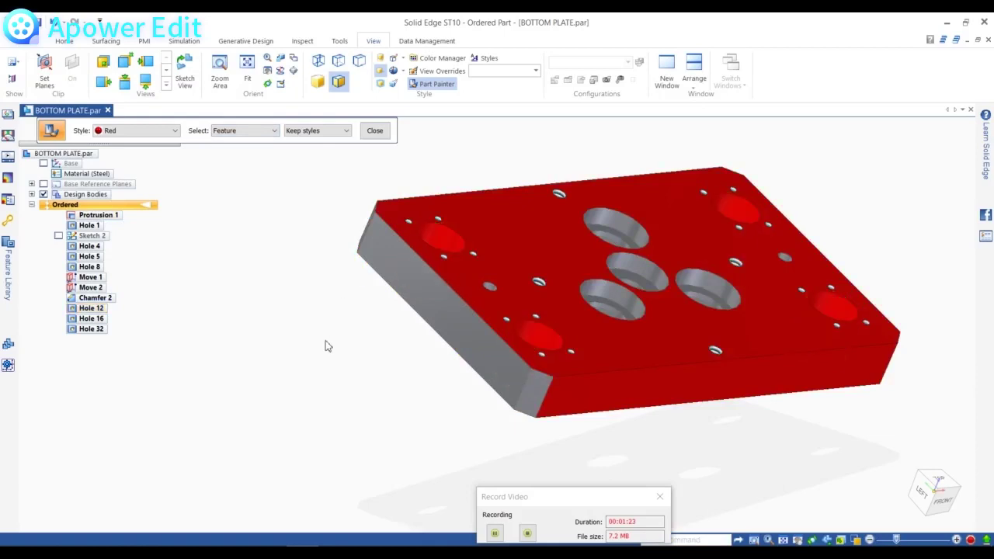
scroll(326, 344, "down", 3)
Paint the counterbored hole at the plate's centre Violet and the four large corner holes Yellow.
left_click(178, 133)
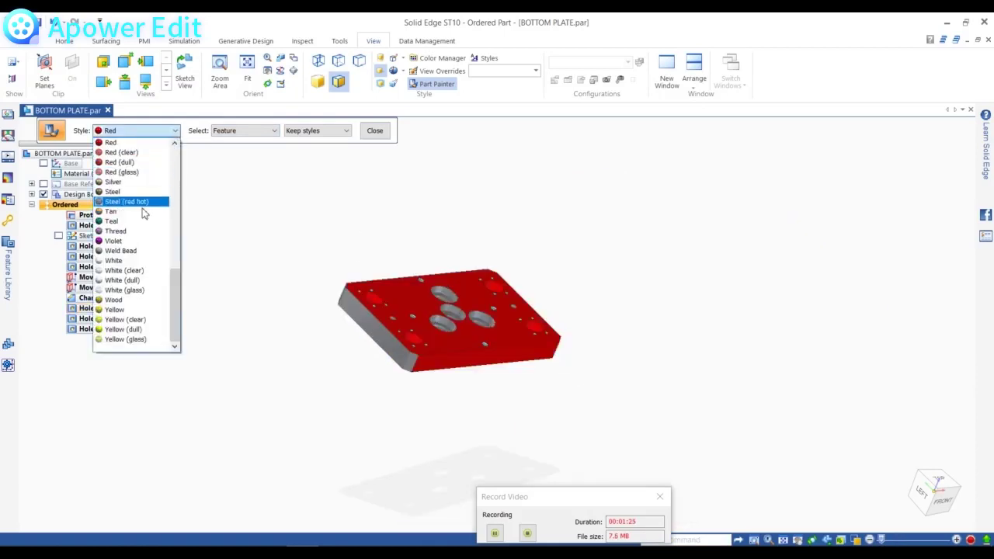
left_click(117, 240)
scroll(439, 317, "up", 2)
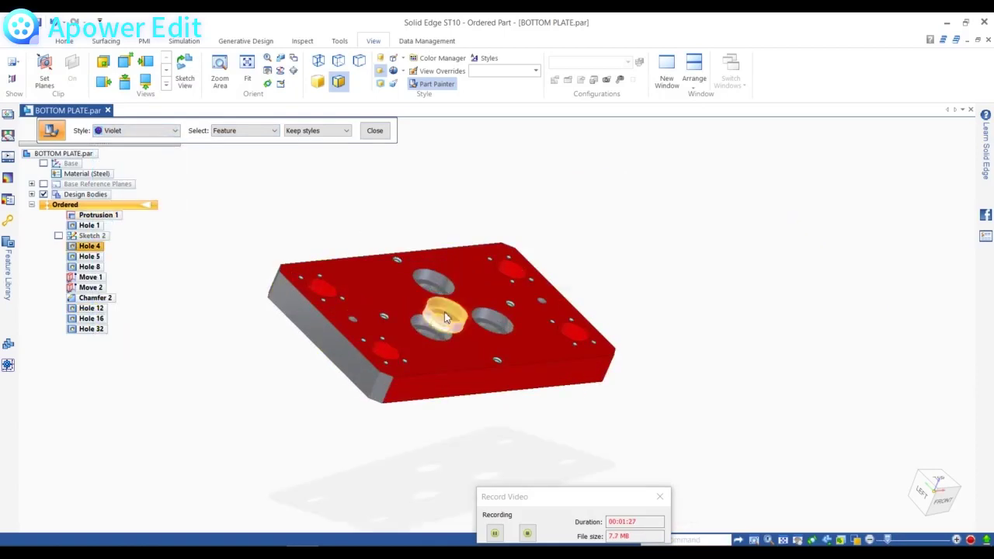
left_click(465, 289)
middle_click_drag(430, 217, 350, 232)
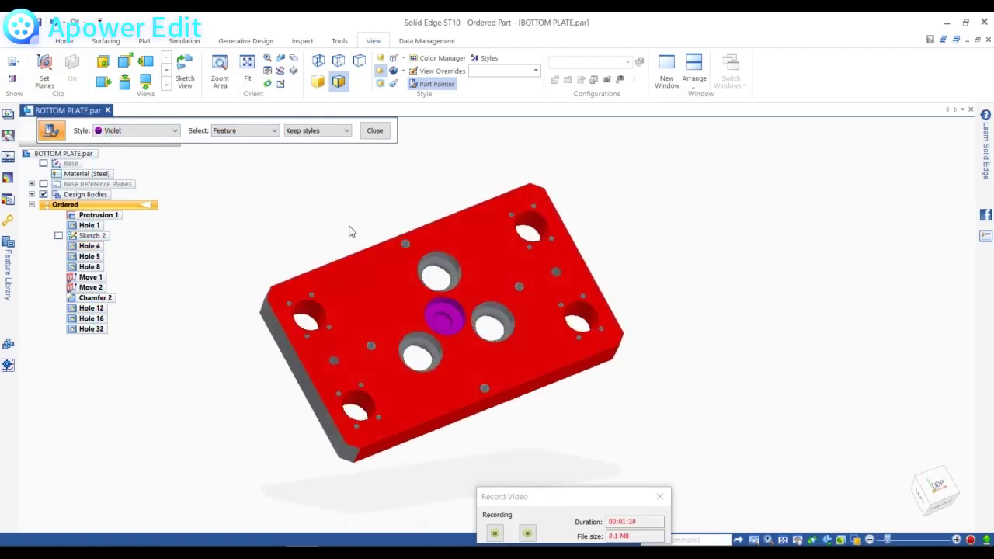
left_click(165, 134)
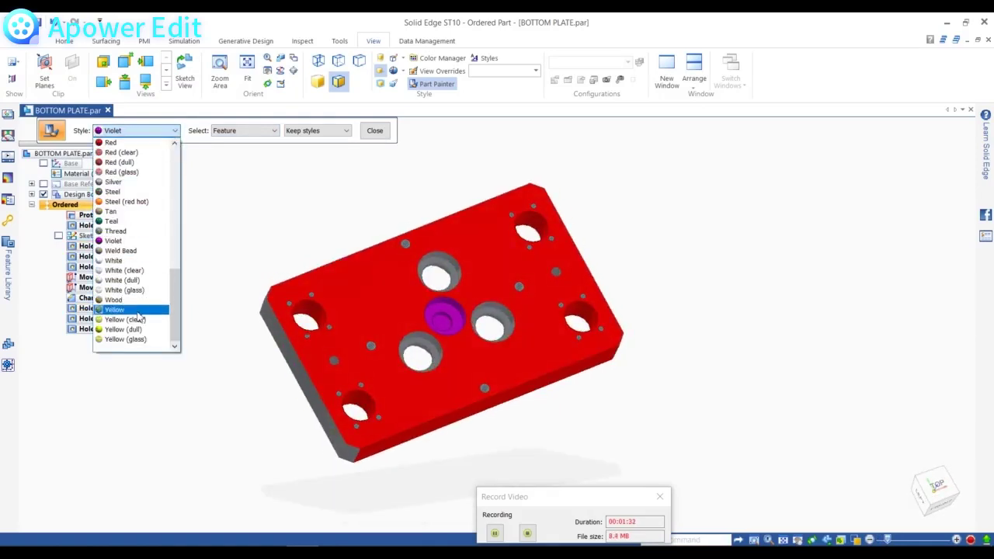
left_click(143, 317)
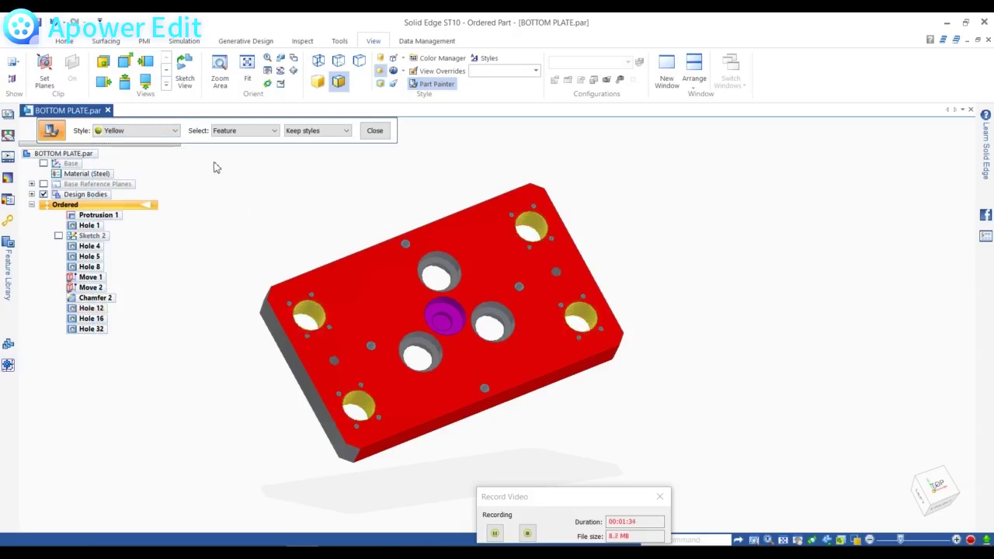
Paint the small holes surrounding the four corner holes Green as one feature.
left_click(174, 134)
scroll(148, 300, "up", 8)
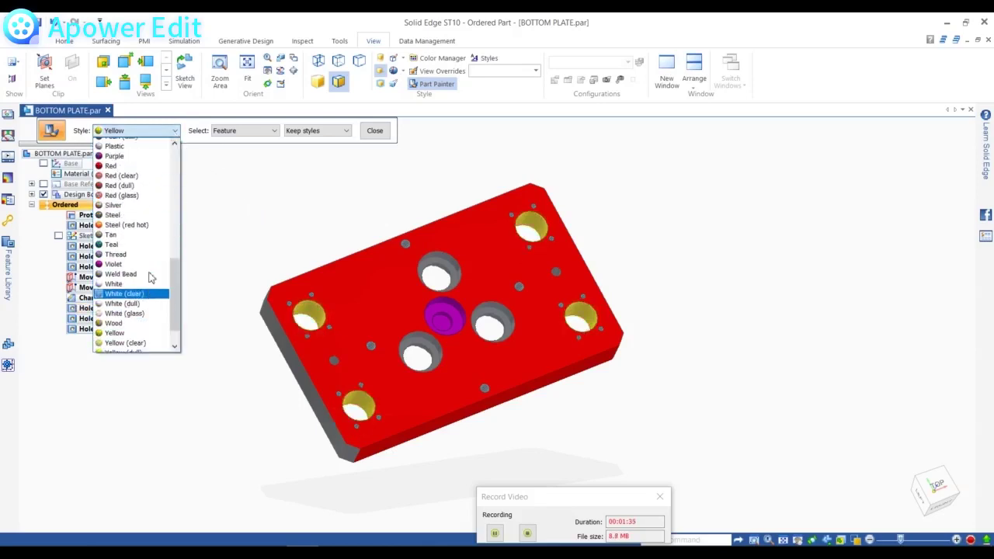
scroll(144, 264, "up", 2)
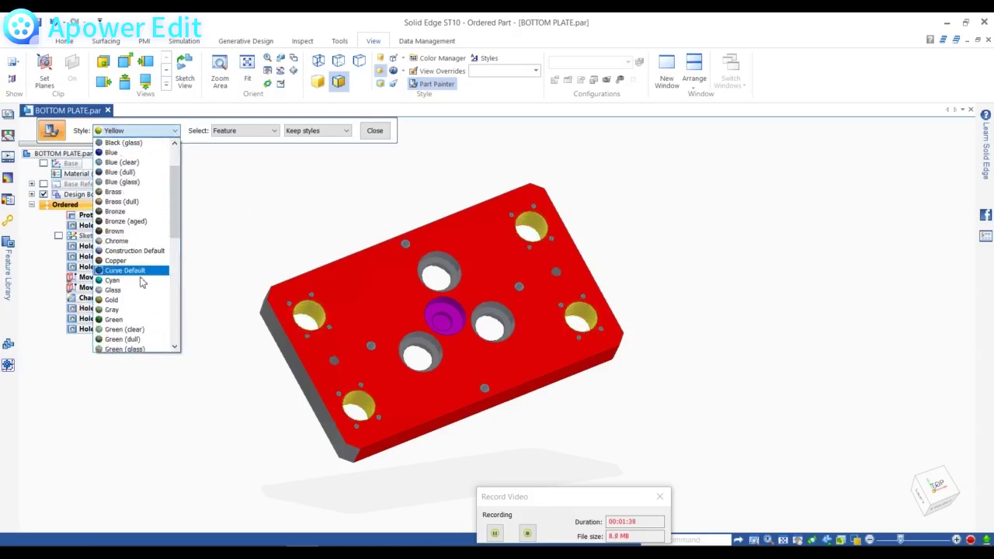
left_click(136, 295)
scroll(314, 295, "up", 5)
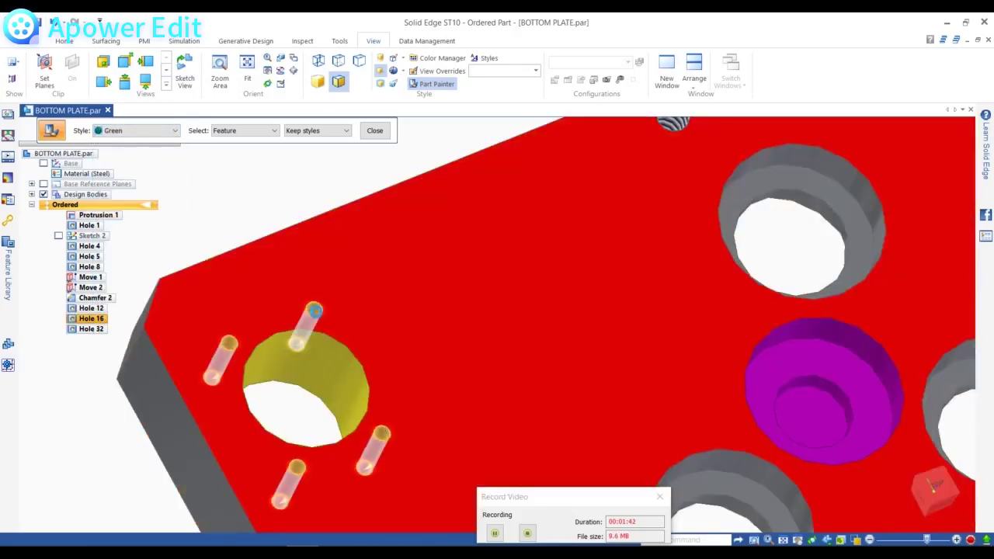
left_click(314, 311)
scroll(273, 256, "down", 5)
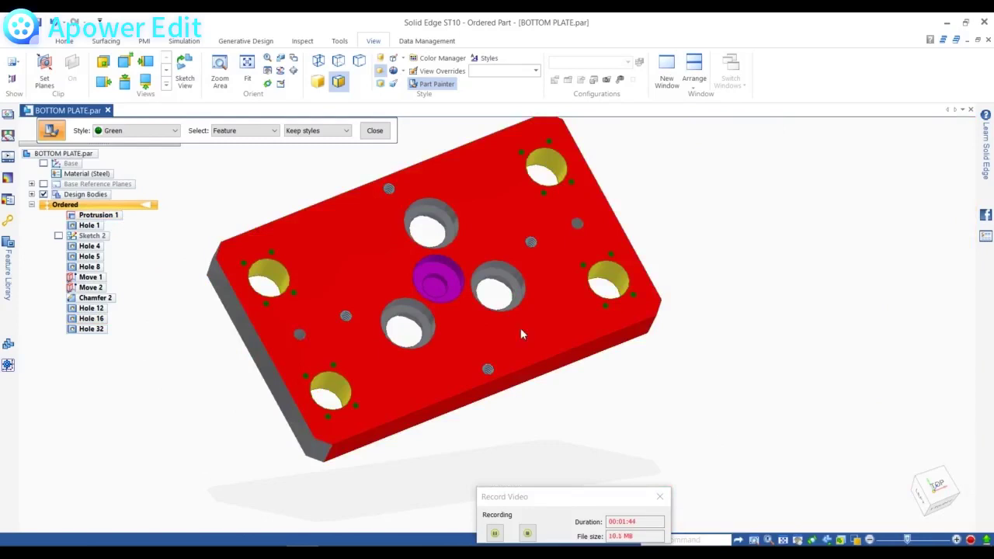
Paint the three counterbored holes around the centre hole Green.
scroll(521, 334, "up", 3)
left_click(497, 289)
scroll(841, 422, "down", 3)
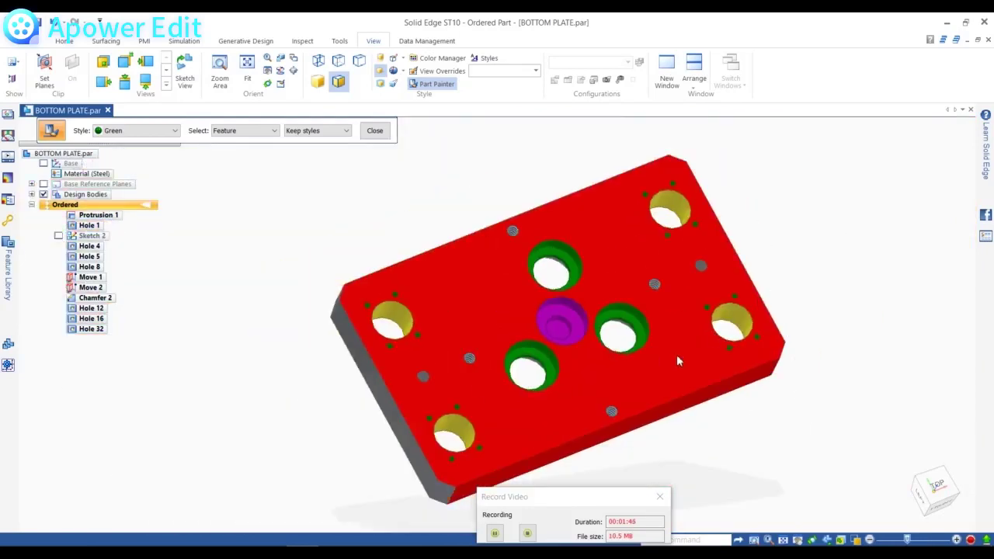
middle_click_drag(524, 325, 684, 393)
key("ctrl+t")
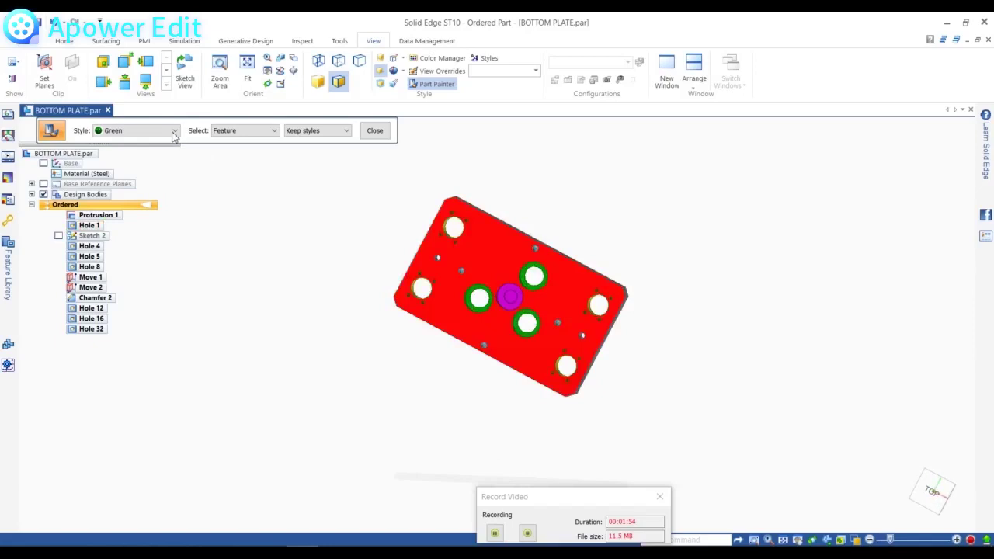
Paint the whole body Yellow (clear) with the selection set to Body, keeping the existing face and feature styles.
left_click(173, 132)
scroll(151, 326, "down", 5)
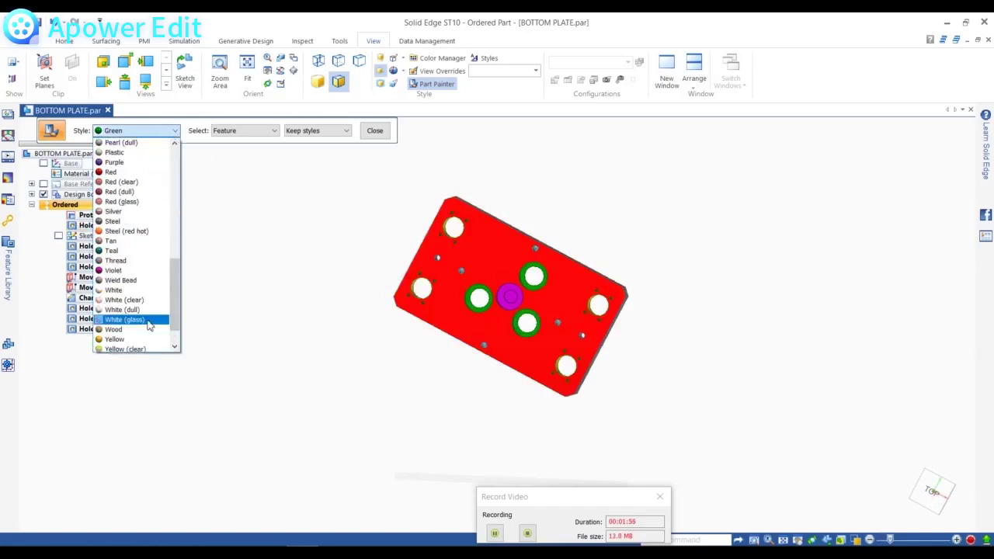
scroll(150, 326, "down", 1)
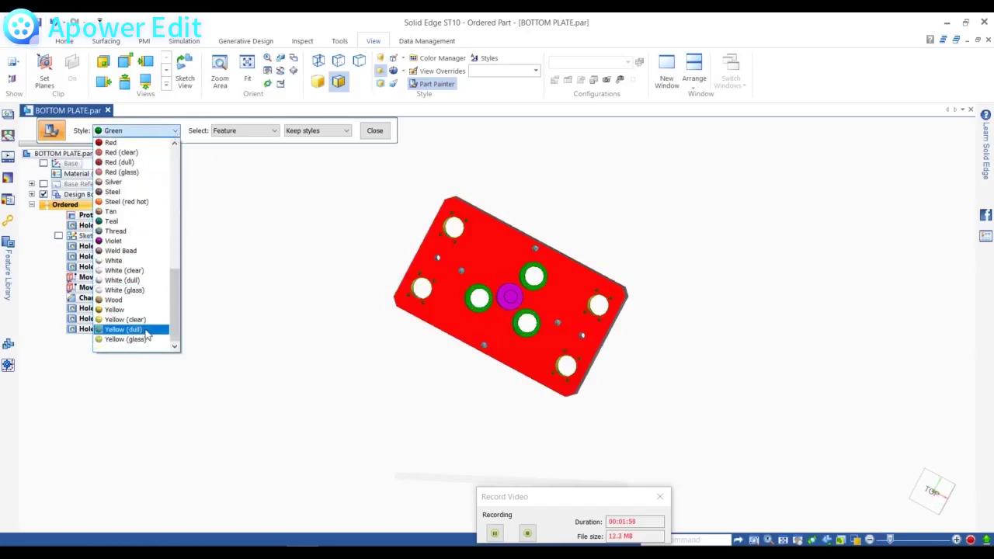
left_click(152, 320)
left_click(275, 132)
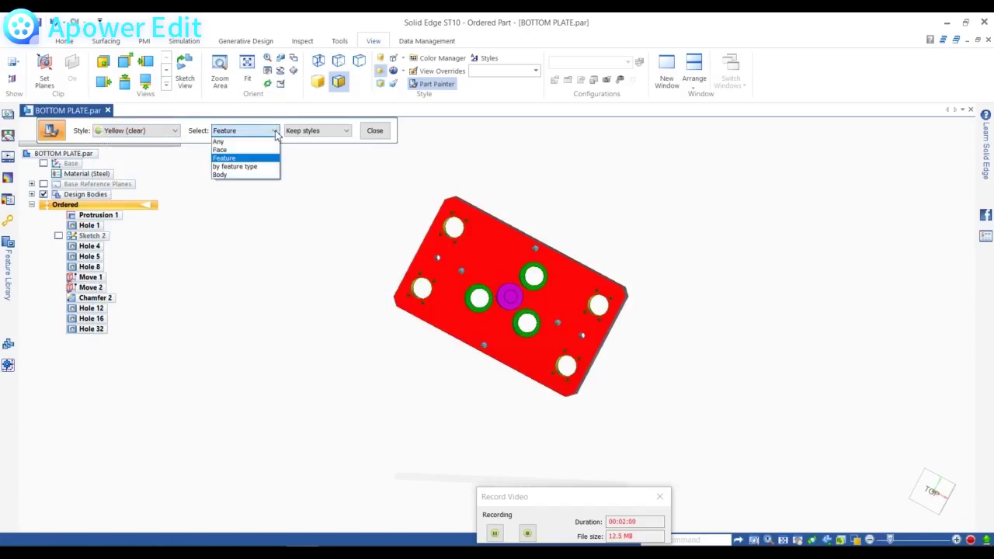
left_click(252, 177)
left_click(466, 254)
mouse_move(720, 297)
middle_mouse_down()
mouse_move(619, 157)
mouse_move(583, 285)
mouse_move(529, 318)
mouse_move(417, 316)
mouse_move(388, 368)
mouse_move(370, 345)
mouse_move(378, 330)
mouse_move(382, 348)
mouse_move(370, 303)
middle_mouse_up()
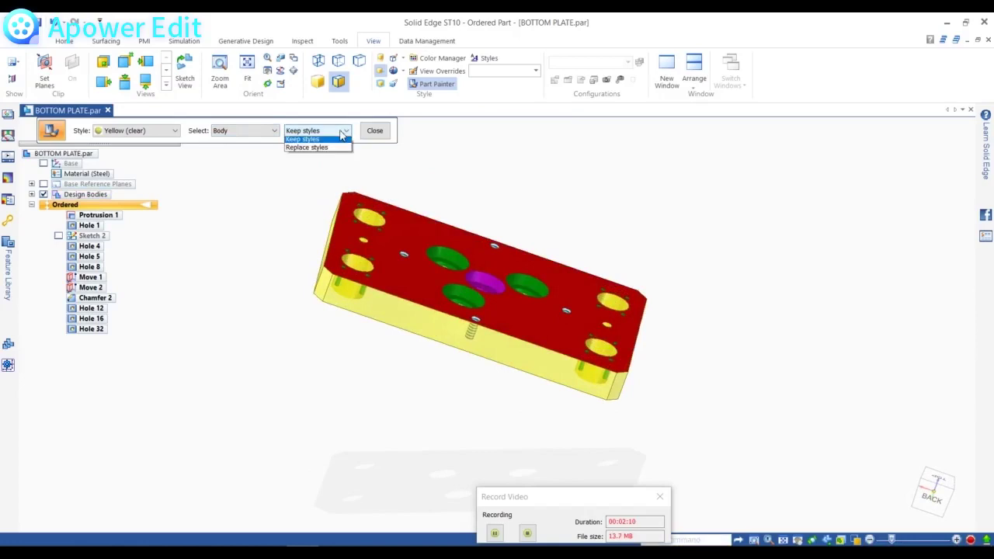
Repaint the whole body Yellow (clear) with the Replace styles option.
left_click(412, 282)
middle_click_drag(308, 290, 350, 251)
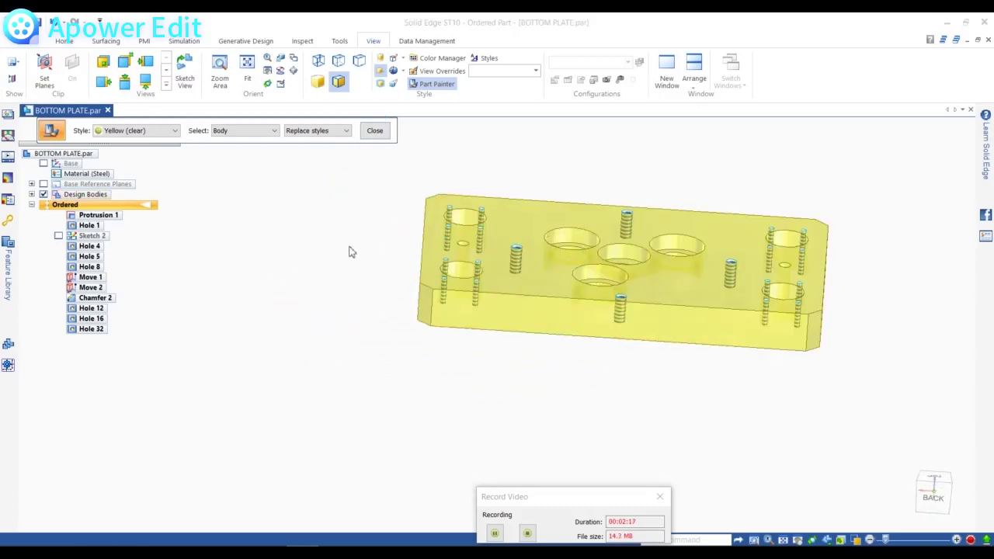
Paint all hole features Red at once with the selection set to by feature type.
left_click(175, 132)
left_click(124, 143)
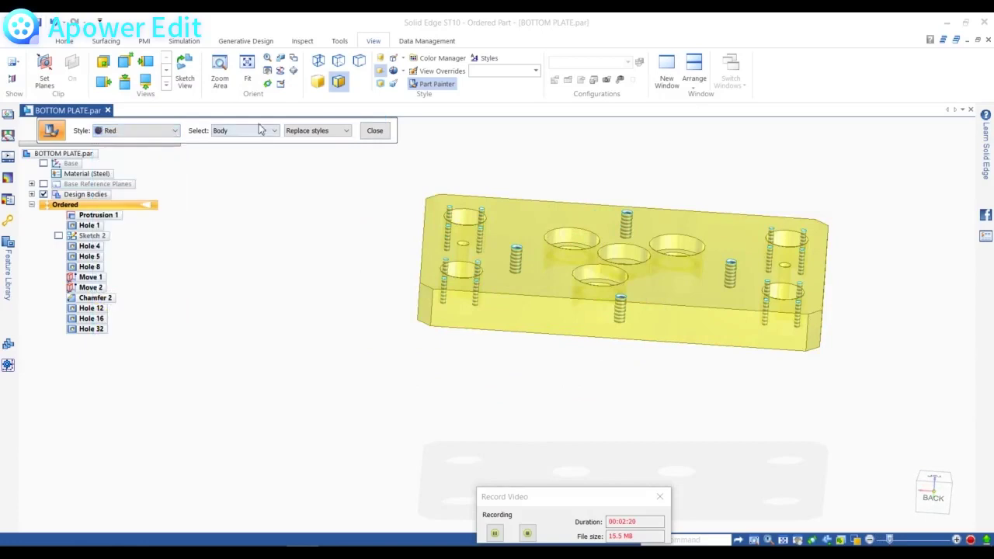
left_click(262, 132)
left_click(259, 169)
middle_click_drag(256, 166, 324, 318)
left_click(465, 305)
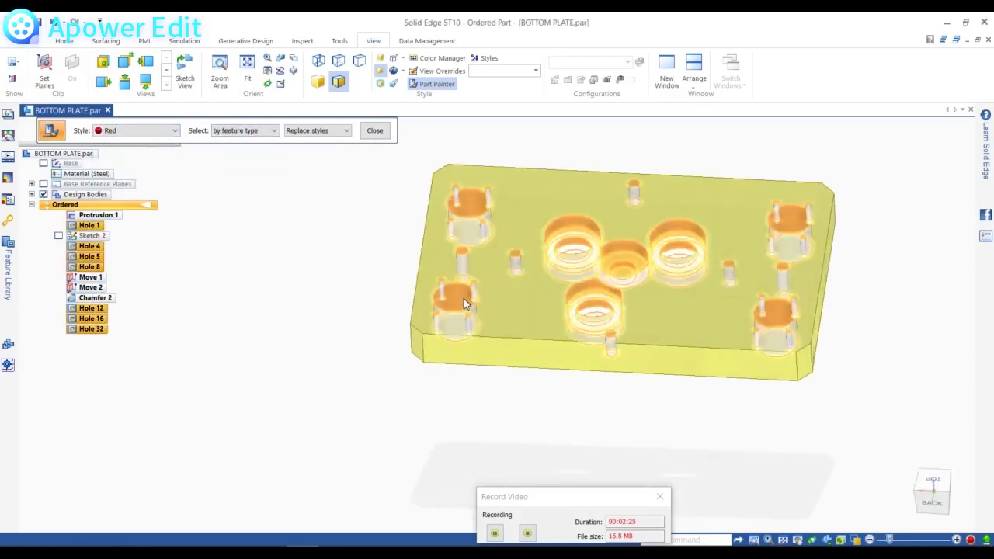
middle_click_drag(382, 299, 335, 235)
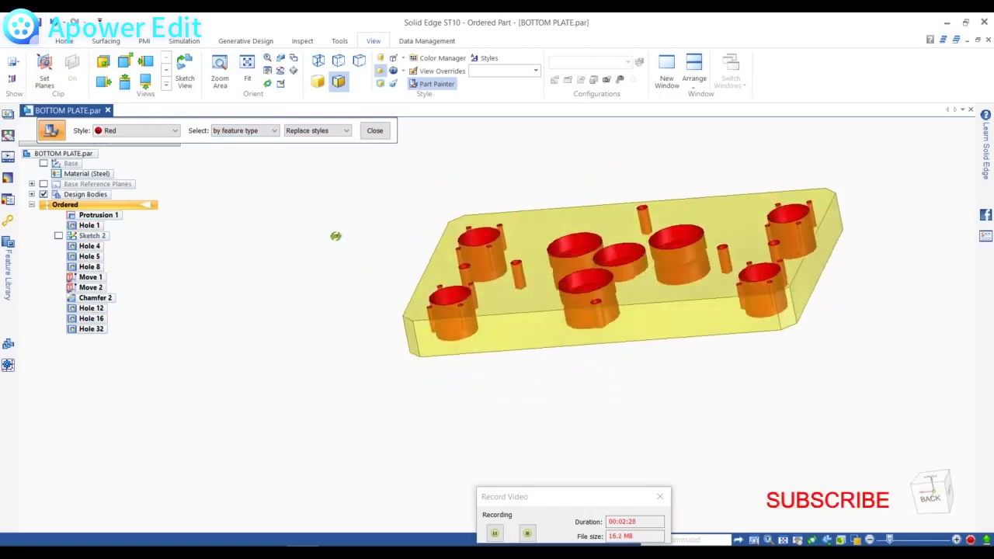
Set the selection to Feature and paint the upper section of the three holes around the centre hole Green.
left_click(247, 160)
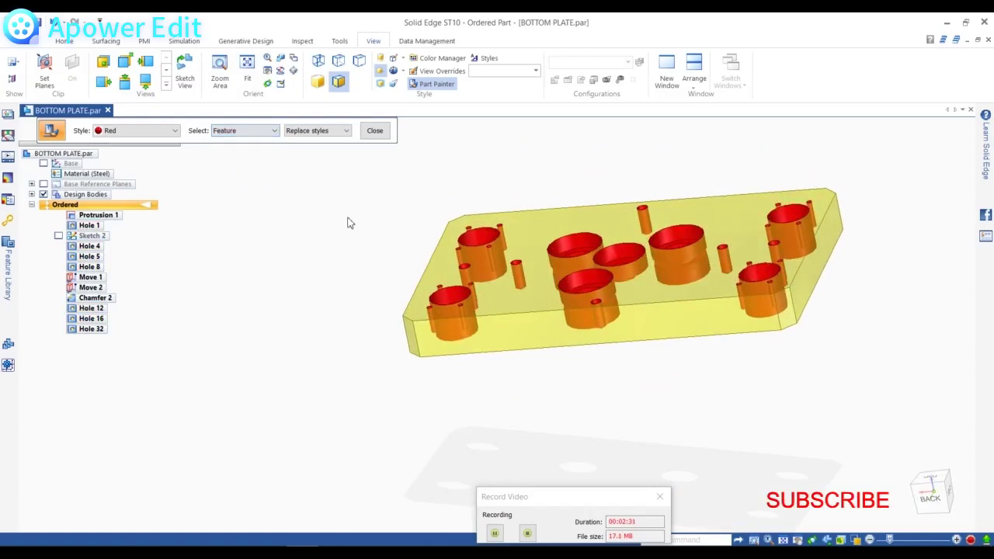
left_click(455, 302)
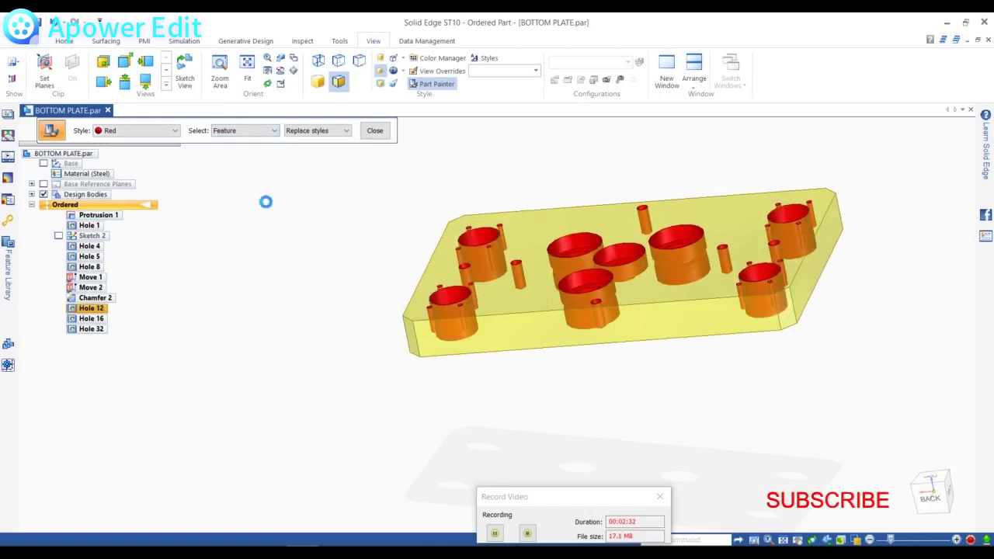
left_click(175, 133)
scroll(128, 247, "up", 1)
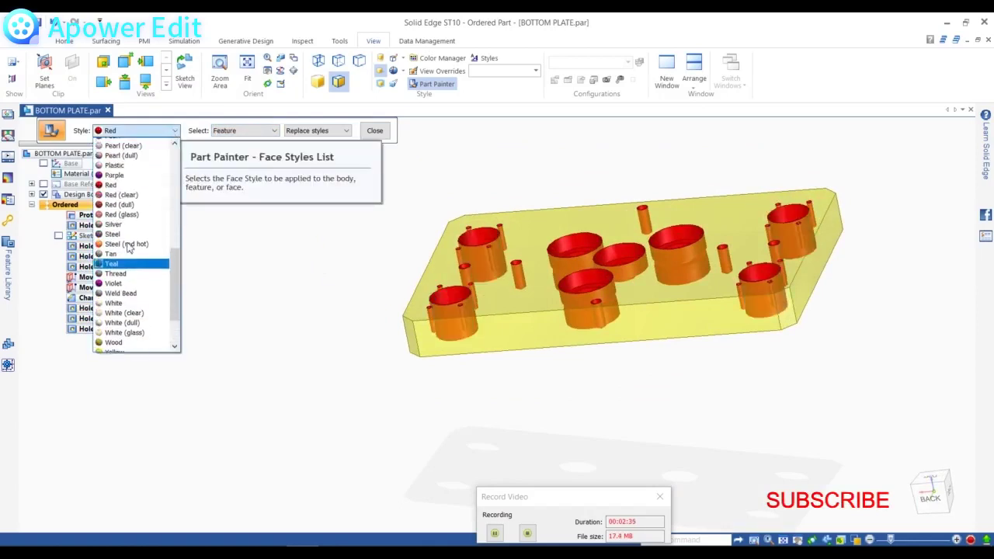
scroll(128, 247, "up", 3)
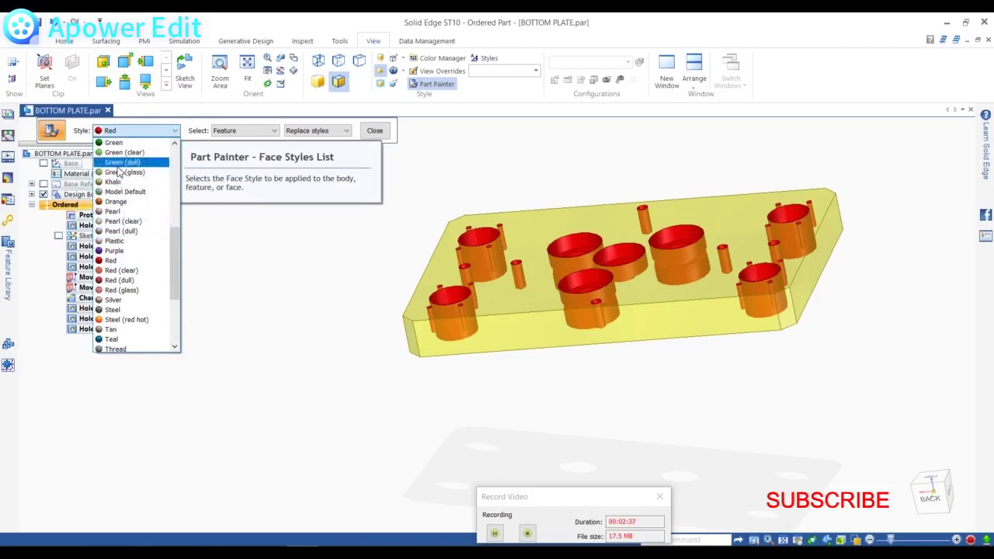
scroll(123, 165, "up", 1)
left_click(116, 171)
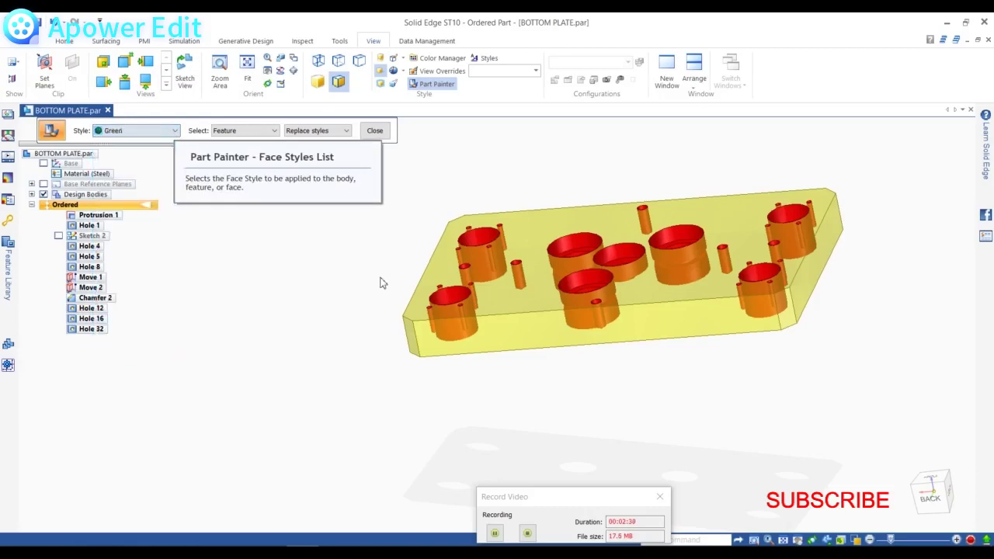
left_click(573, 251)
mouse_move(304, 311)
middle_mouse_down()
mouse_move(311, 336)
mouse_move(289, 333)
middle_mouse_up()
Paint the centre hole feature Cyan.
left_click(174, 132)
scroll(128, 226, "up", 5)
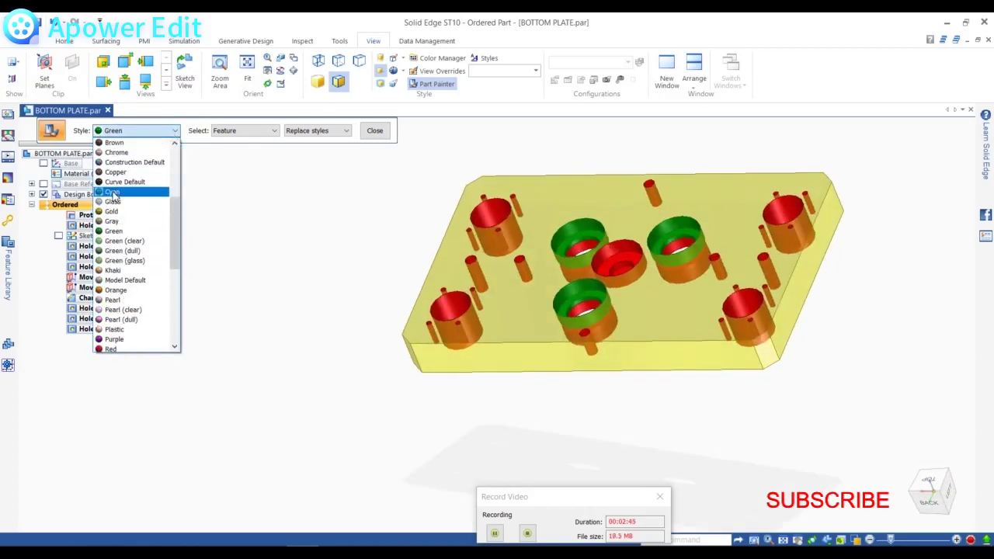
left_click(114, 193)
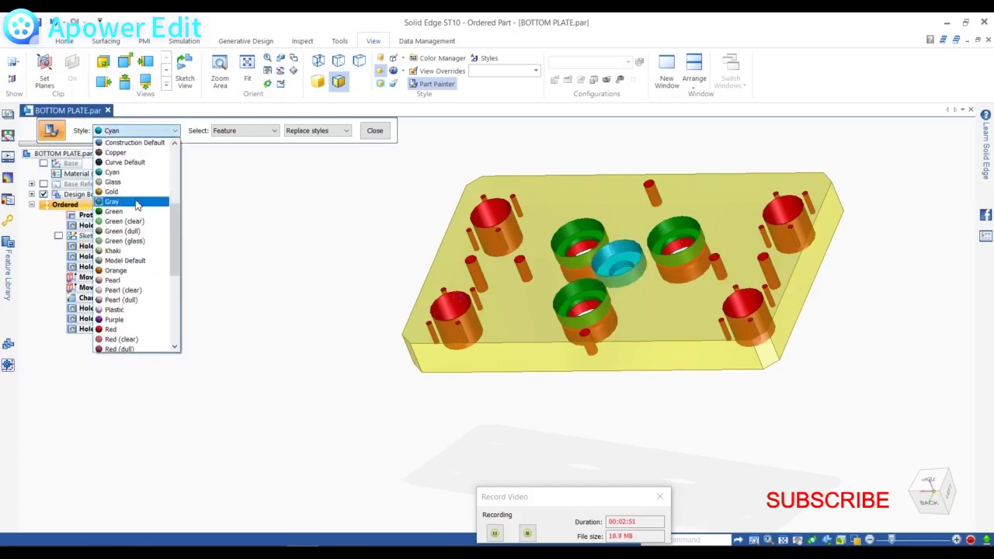
Paint the four large corner holes Gold, and repaint them Copper.
scroll(132, 210, "up", 1)
left_click(130, 222)
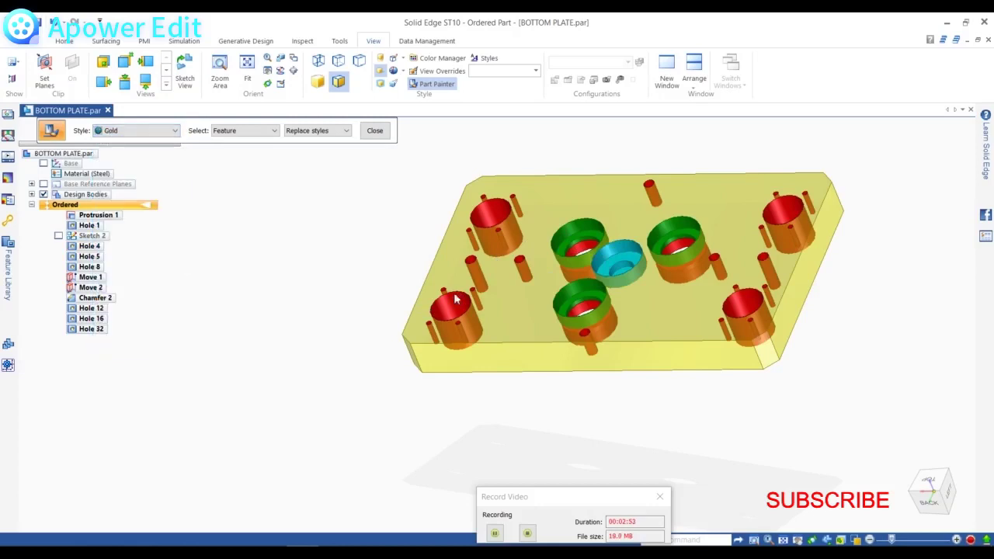
left_click(172, 137)
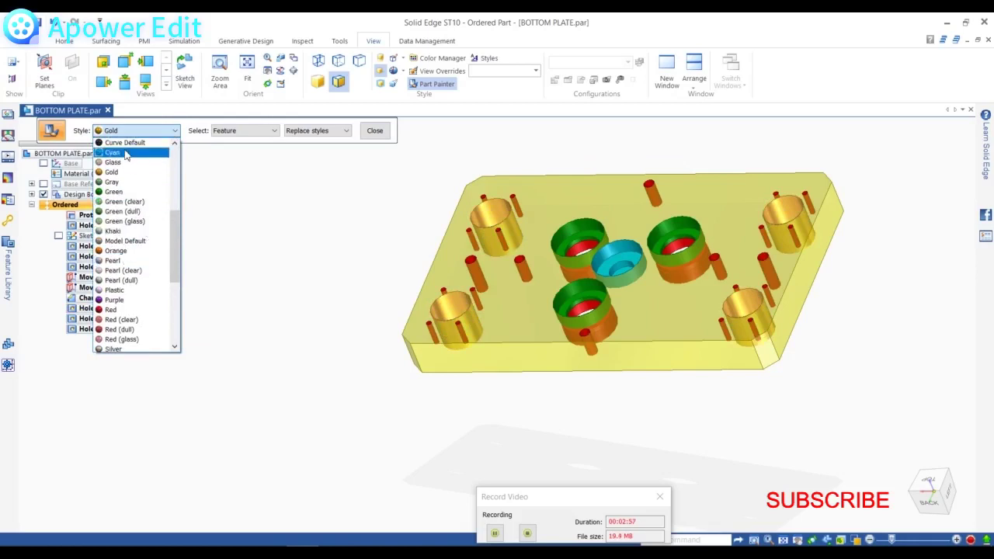
scroll(129, 179, "up", 3)
left_click(130, 226)
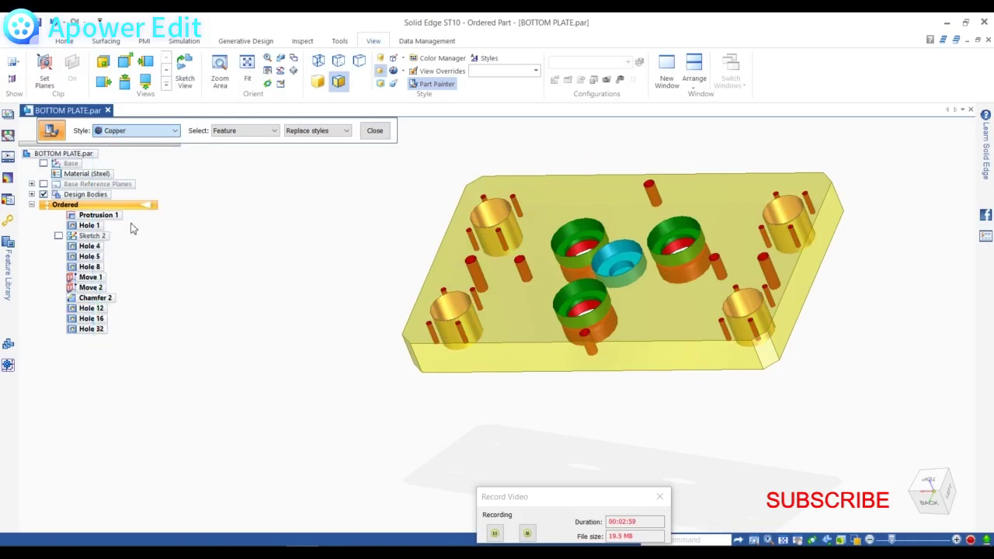
left_click(456, 309)
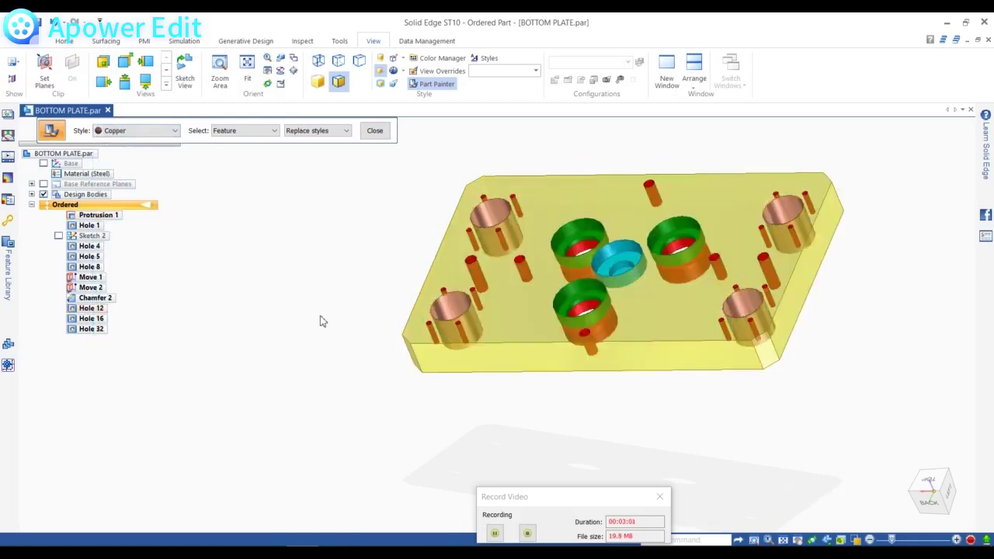
Paint the underside section of the three holes around the centre hole Black (dull).
middle_click_drag(361, 325, 302, 220)
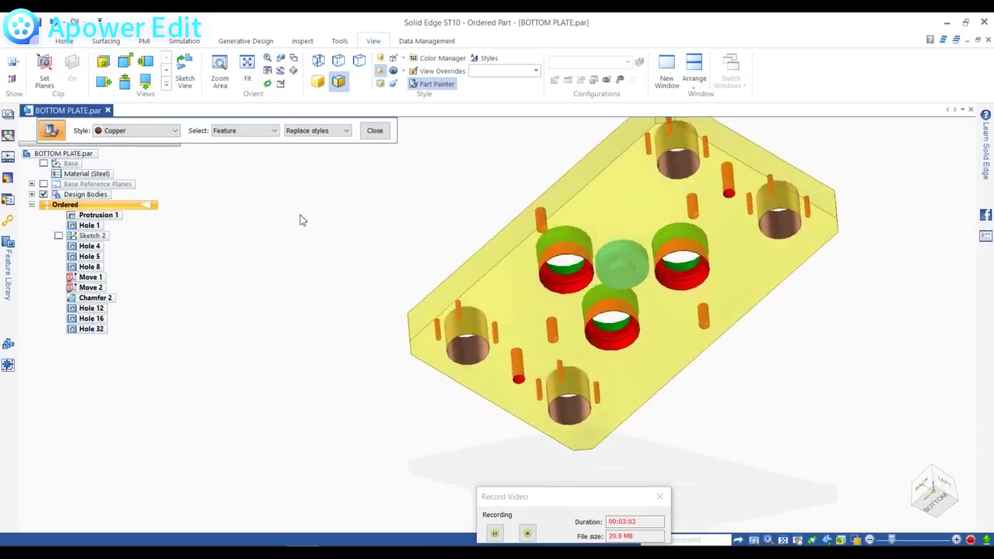
left_click(169, 133)
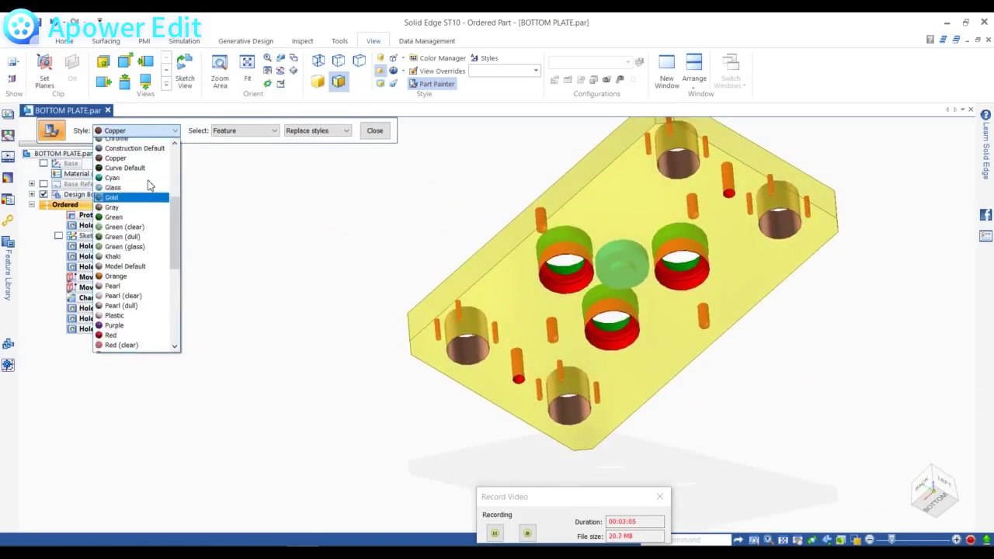
scroll(126, 202, "up", 4)
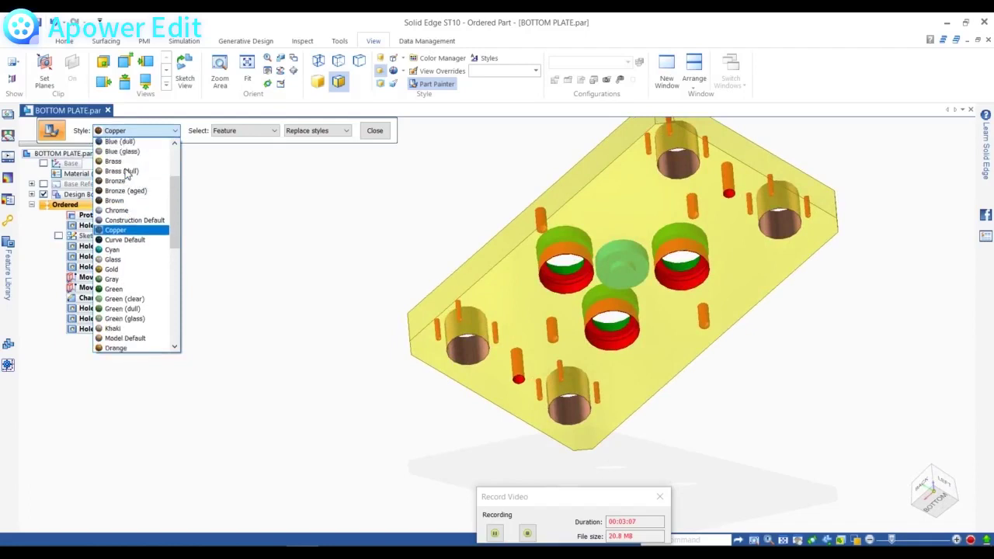
scroll(127, 174, "up", 1)
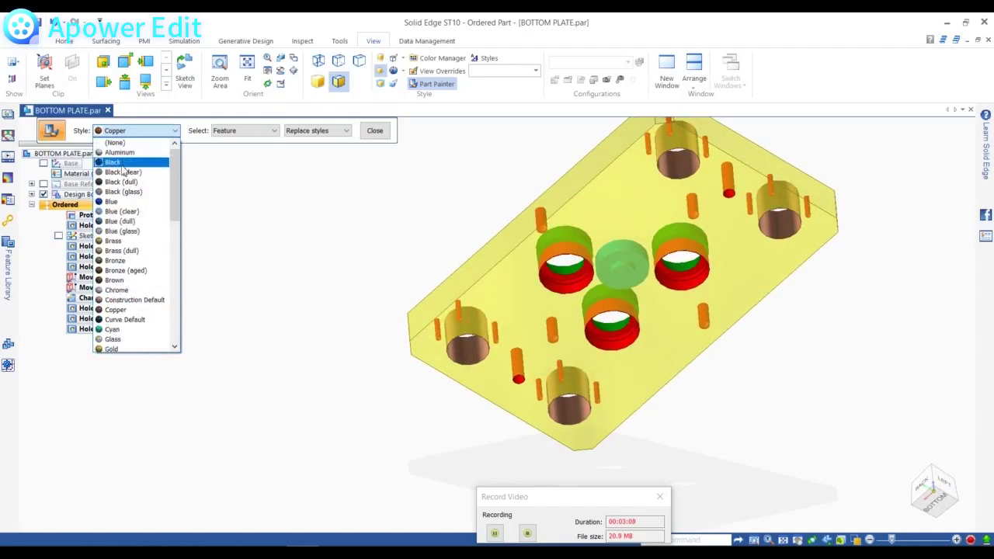
left_click(121, 181)
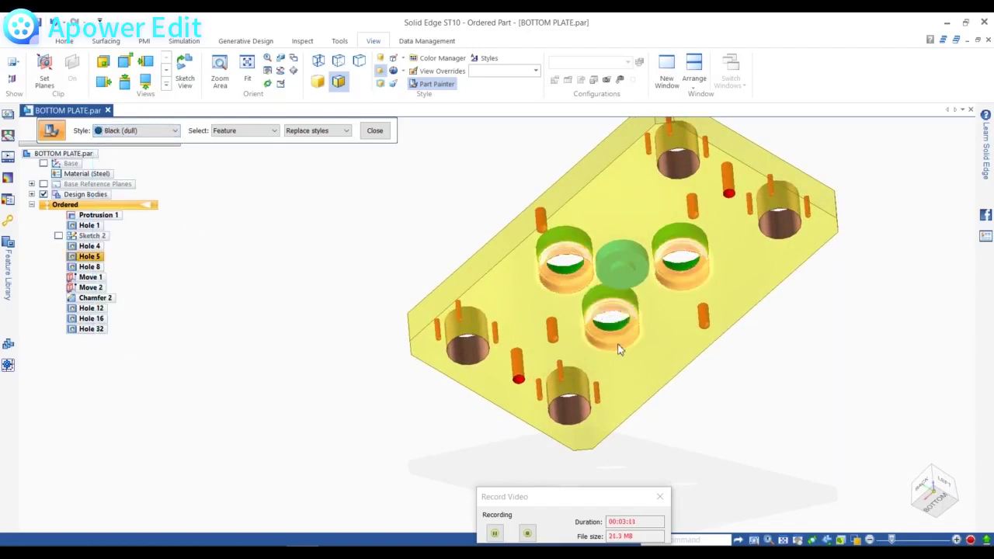
middle_click_drag(333, 251, 722, 379)
middle_click_drag(500, 391, 684, 364)
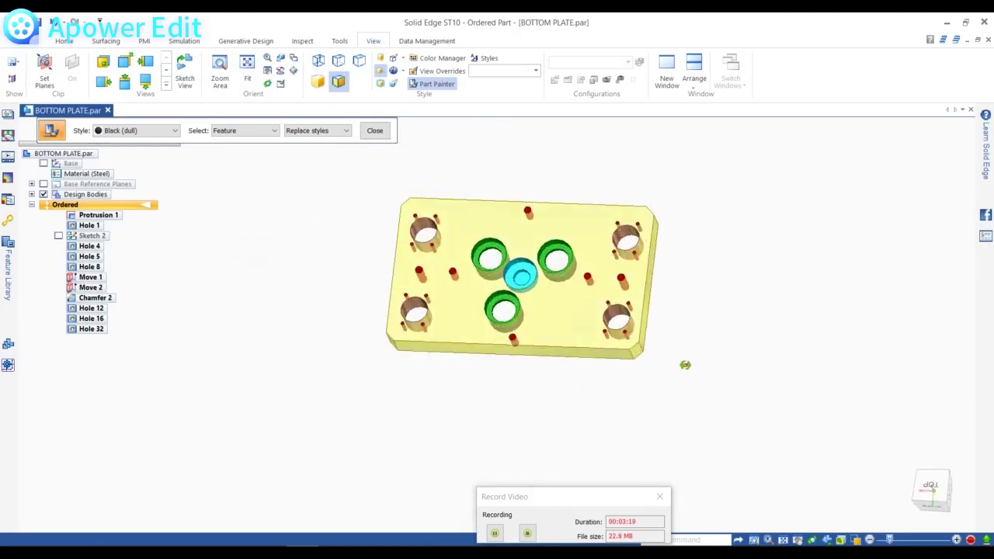